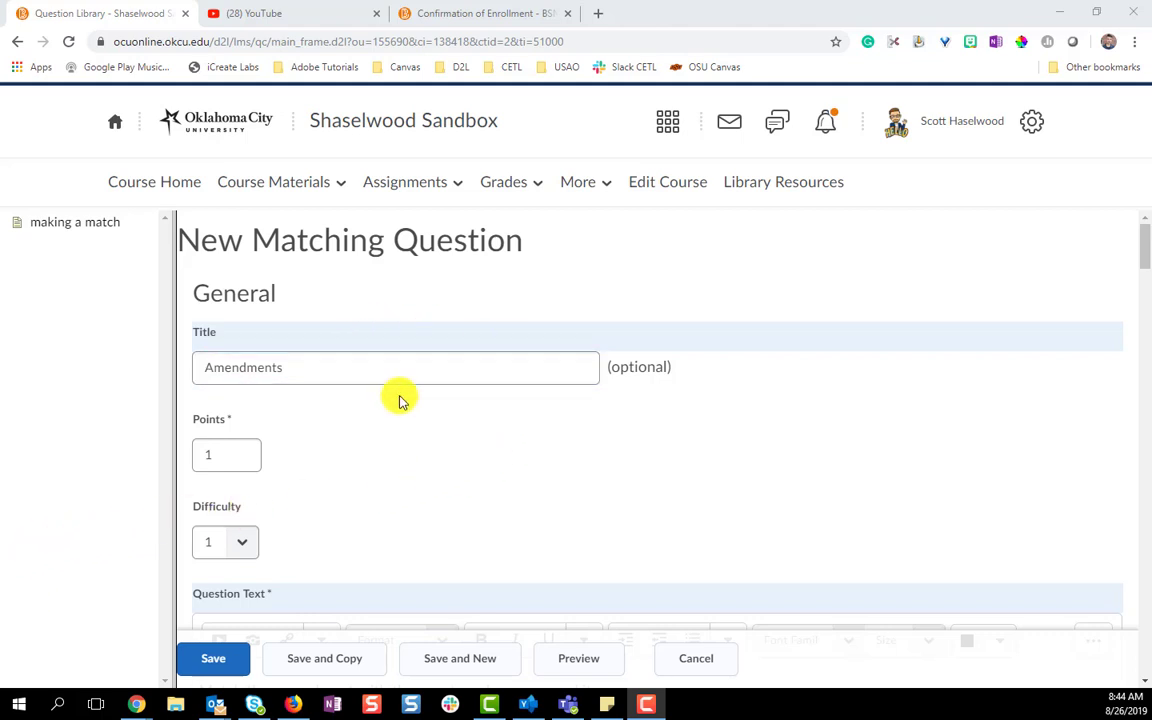
left_click(335, 378)
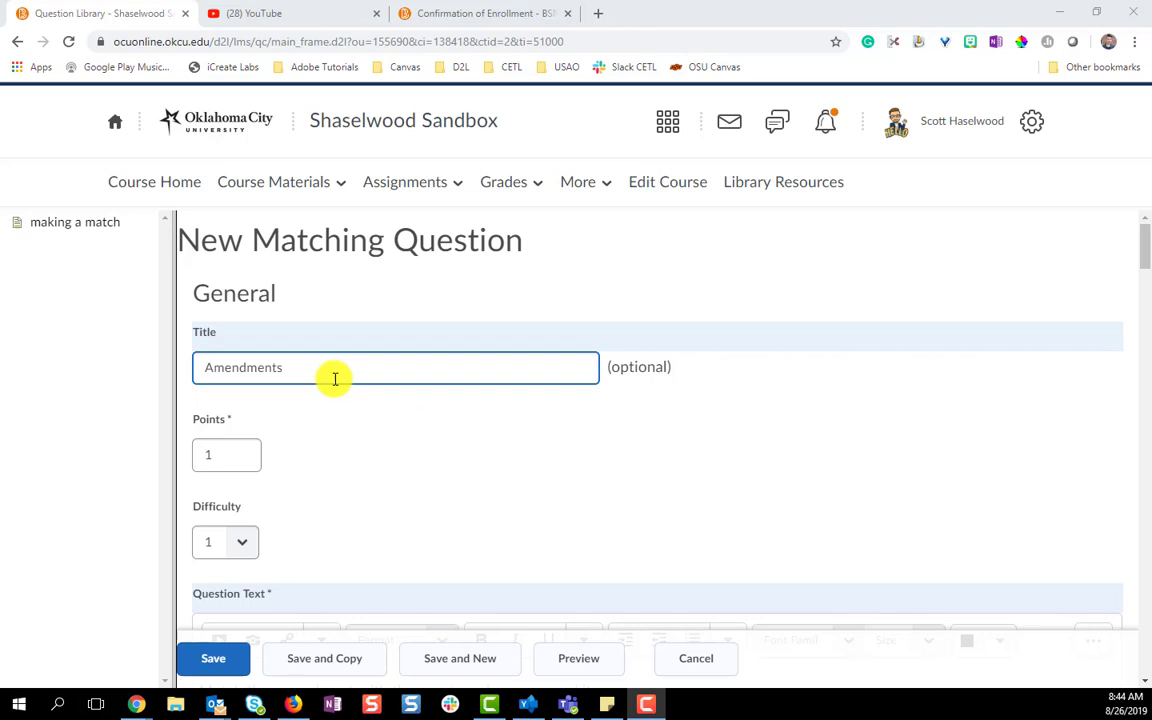
scroll(335, 378, "down", 1)
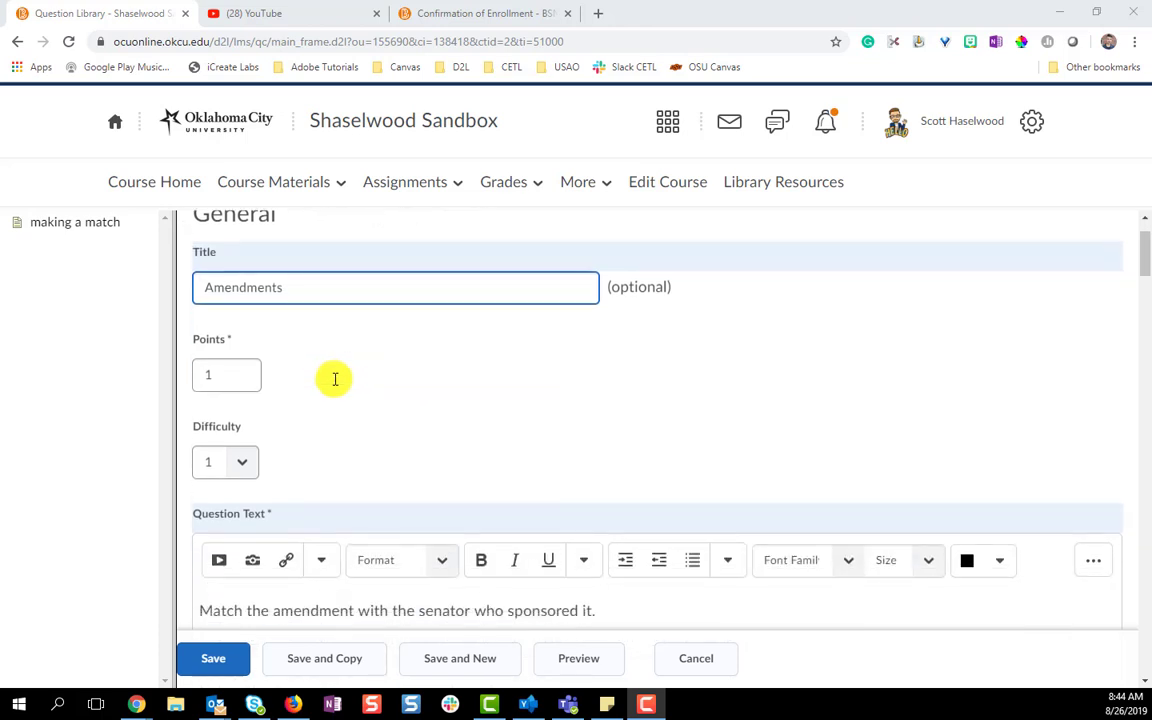
key("Tab")
left_click(290, 288)
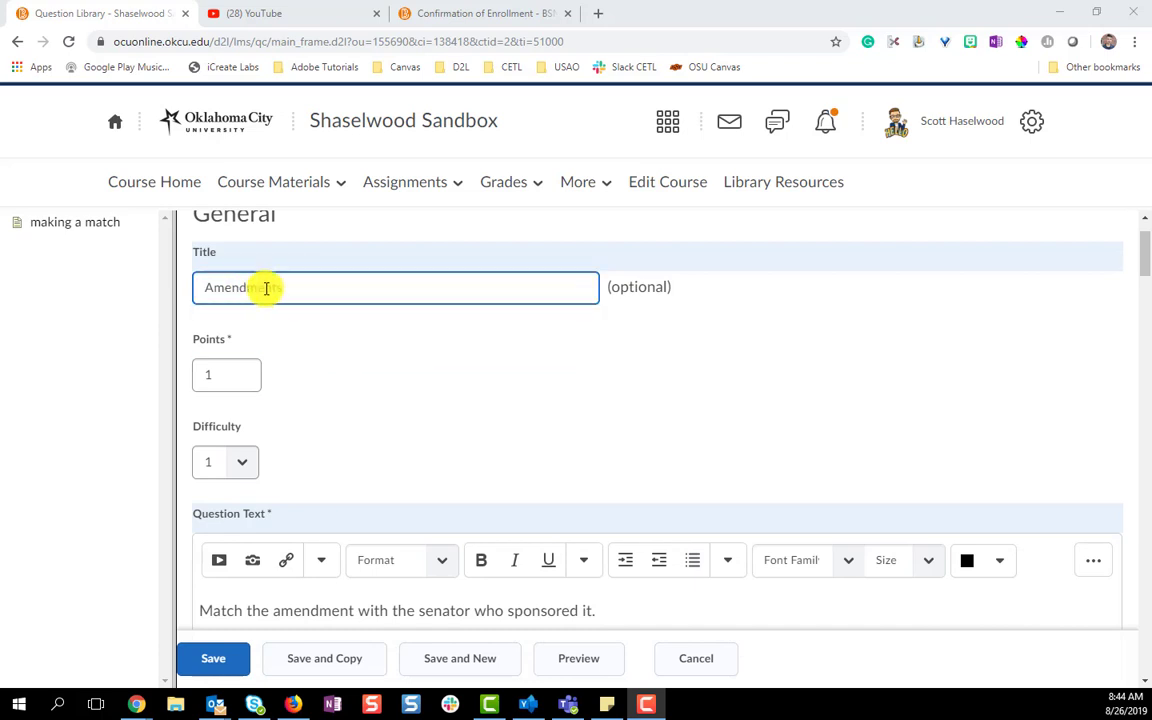
left_click(386, 386)
left_click(244, 375)
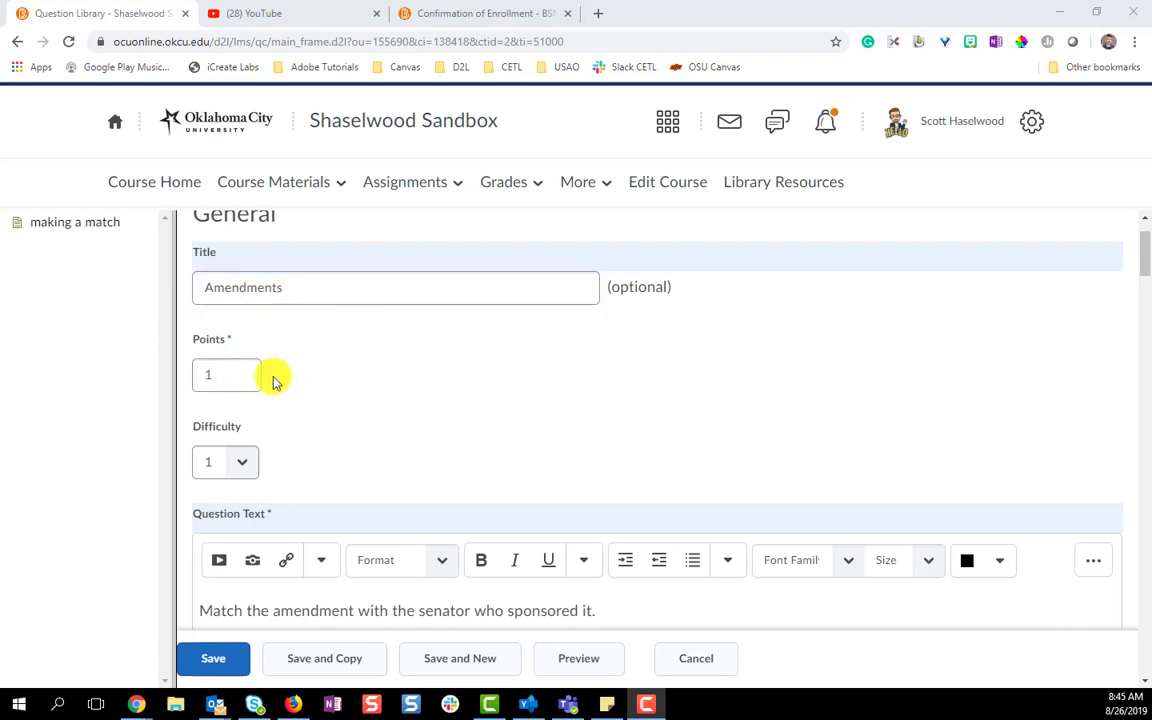
double_click(227, 376)
scroll(227, 376, "down", 1)
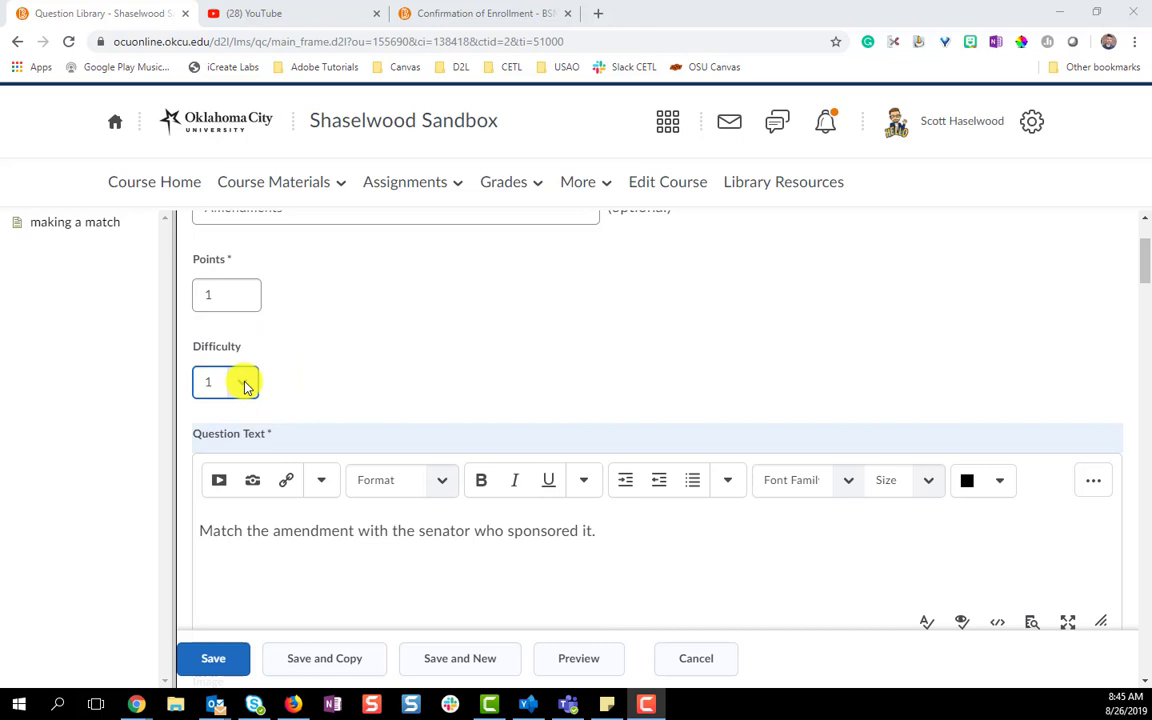
scroll(272, 380, "down", 1)
scroll(272, 380, "down", 1)
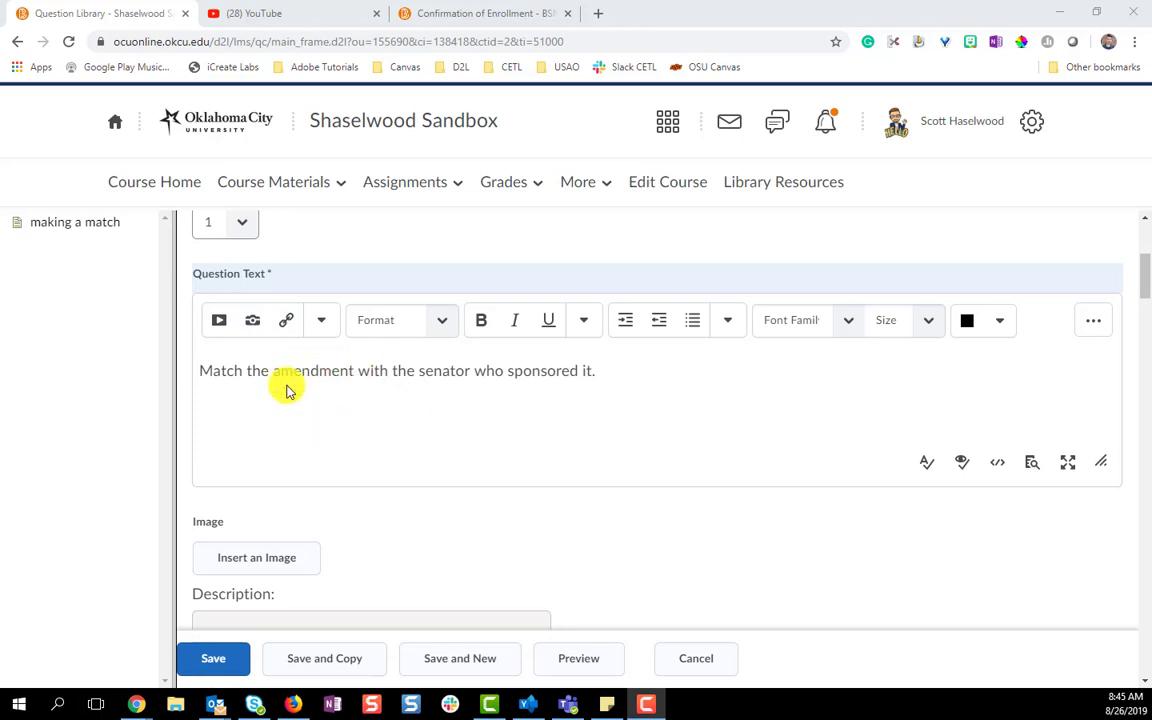
scroll(286, 390, "down", 1)
scroll(286, 390, "down", 1)
scroll(286, 390, "down", 1)
scroll(286, 390, "down", 1)
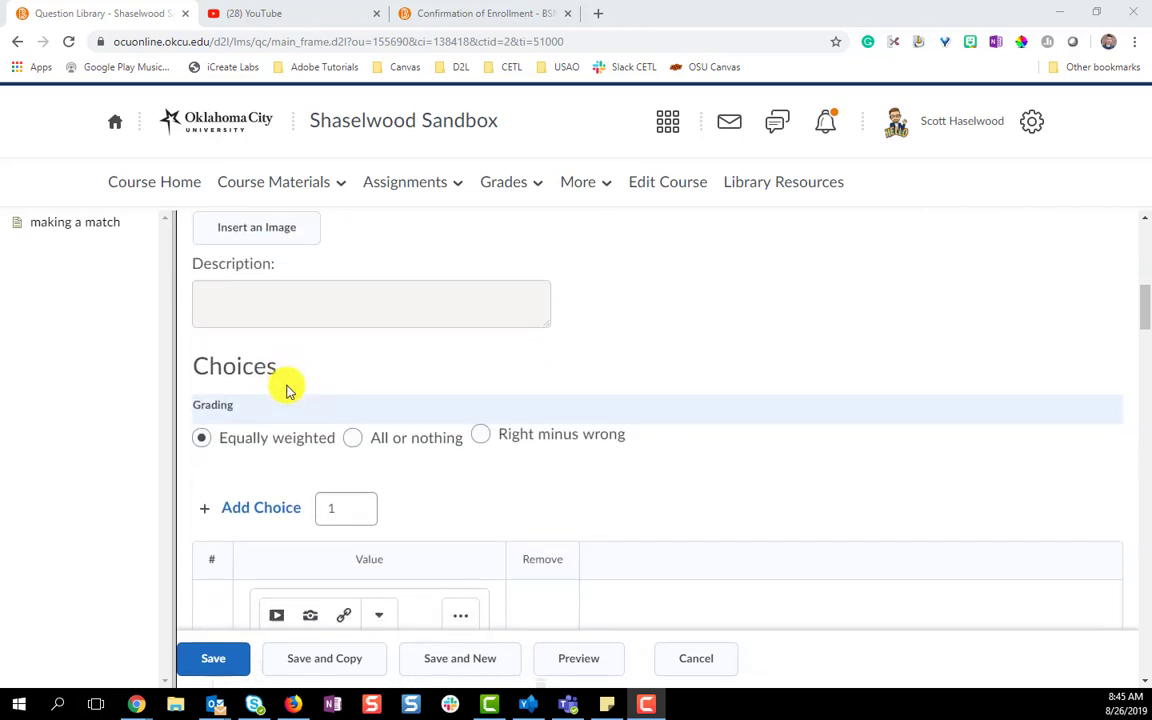
scroll(286, 390, "down", 2)
scroll(288, 388, "up", 1)
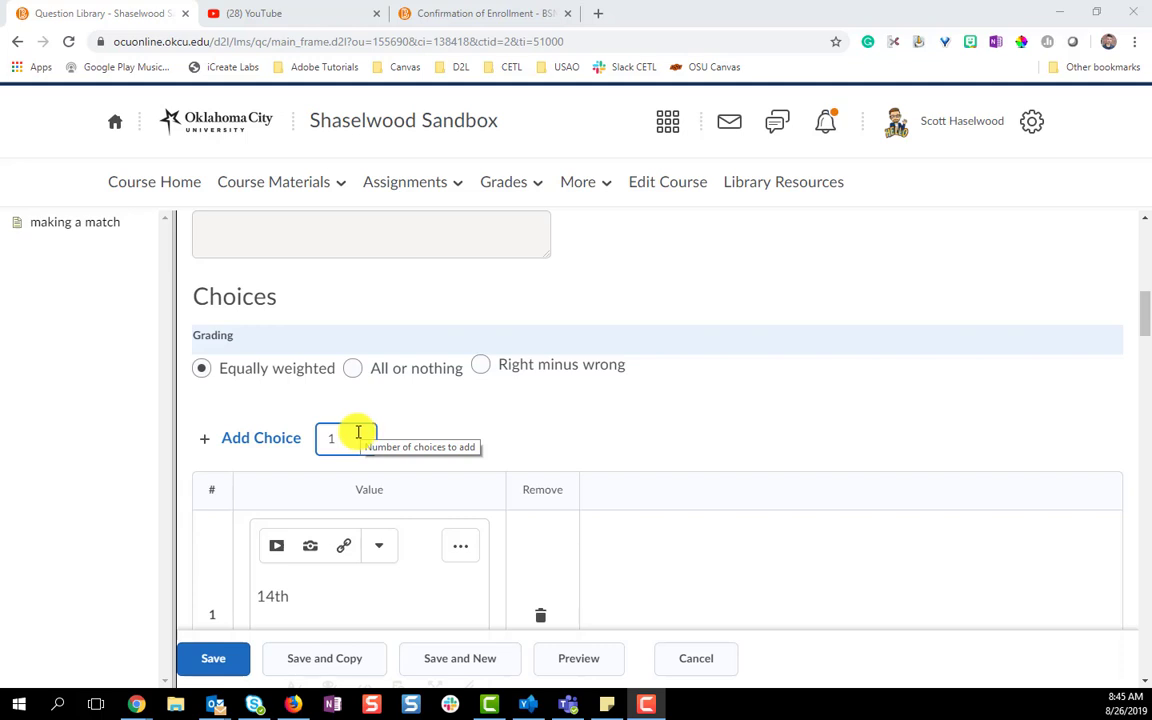
left_click(326, 437)
key("BackSpace")
type("1")
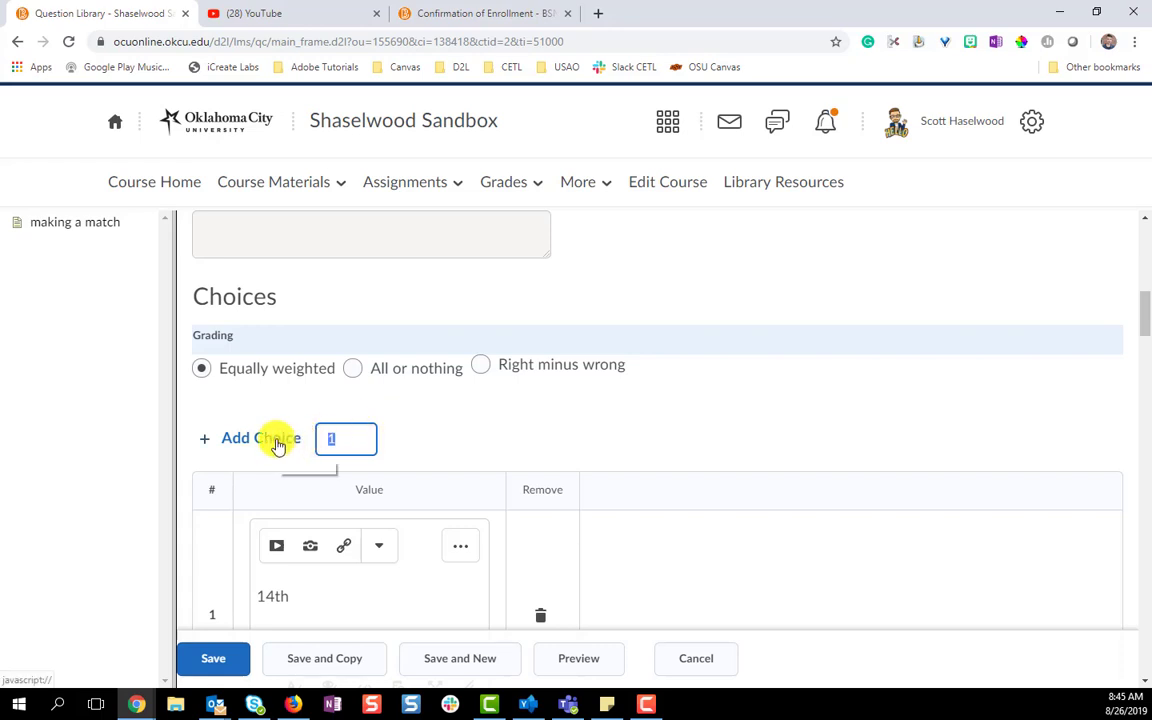
scroll(517, 455, "down", 2)
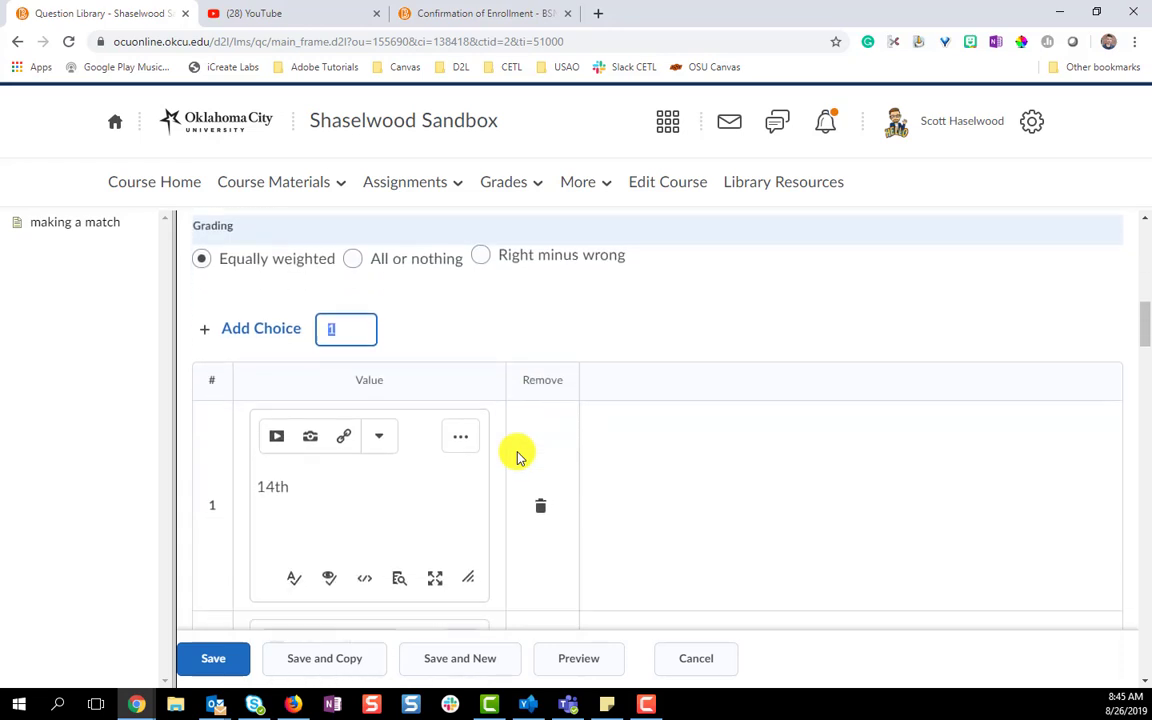
scroll(517, 455, "down", 1)
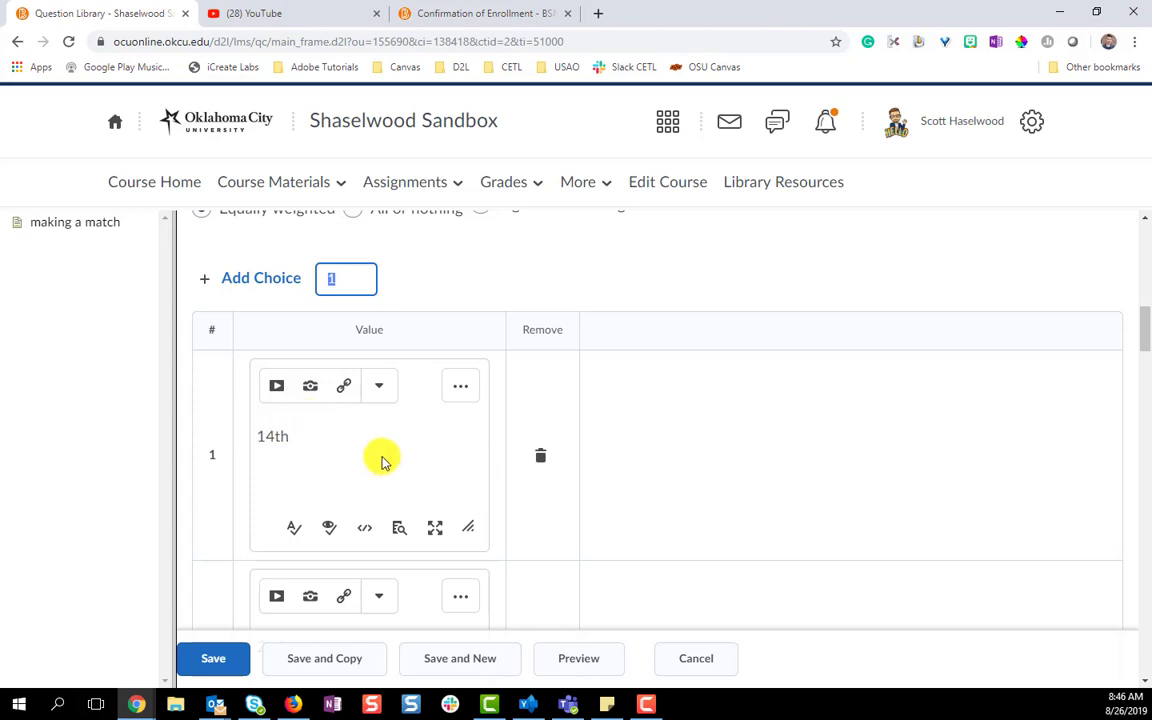
scroll(381, 460, "down", 4)
scroll(381, 447, "down", 1)
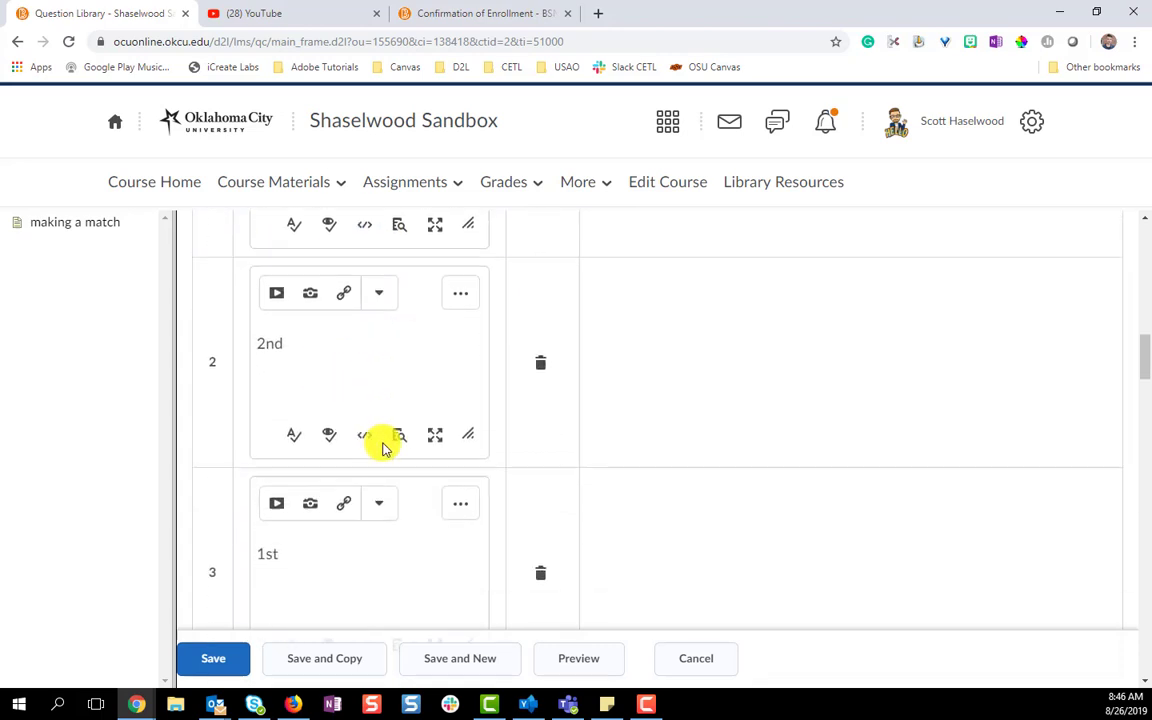
scroll(385, 458, "down", 2)
scroll(391, 473, "down", 3)
scroll(391, 473, "down", 3)
scroll(392, 476, "down", 4)
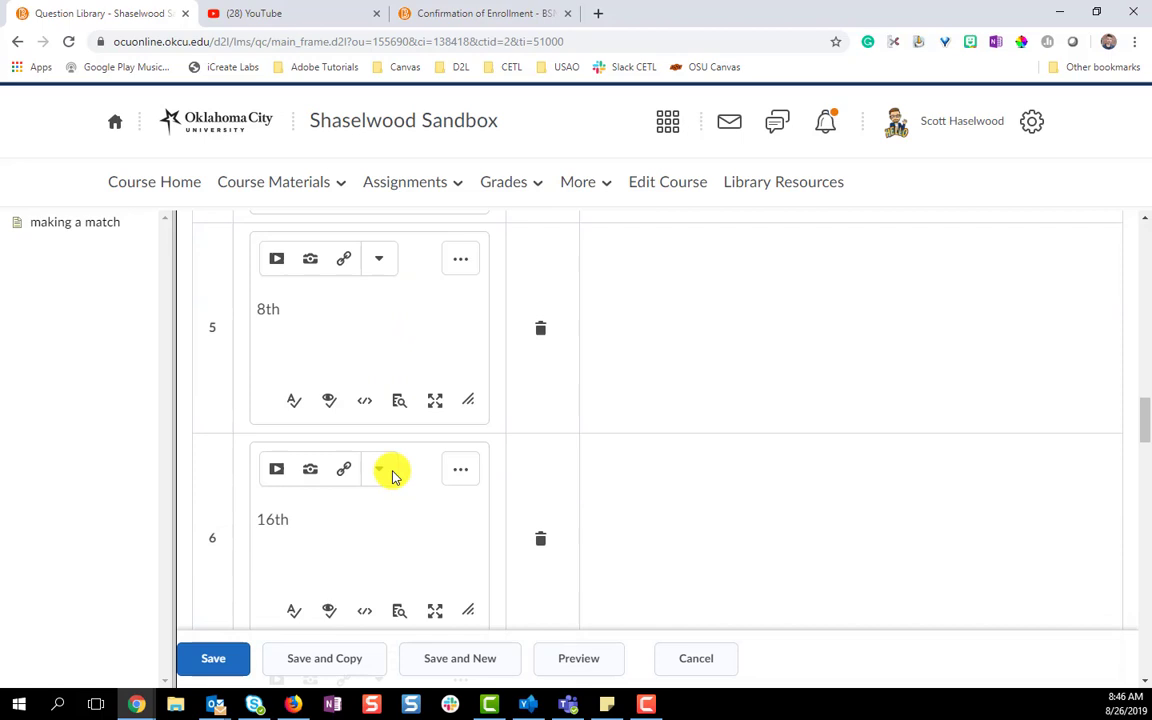
scroll(392, 476, "down", 4)
scroll(392, 476, "down", 3)
scroll(392, 476, "down", 3)
scroll(392, 476, "down", 3)
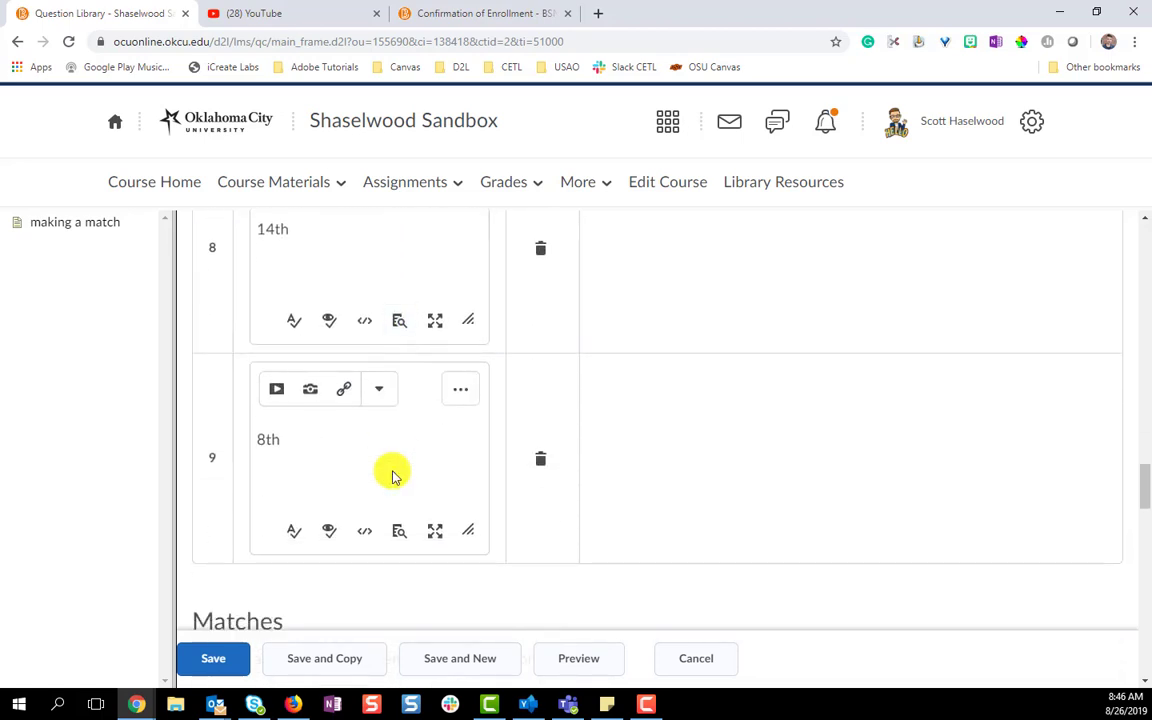
scroll(393, 472, "down", 2)
scroll(392, 473, "down", 3)
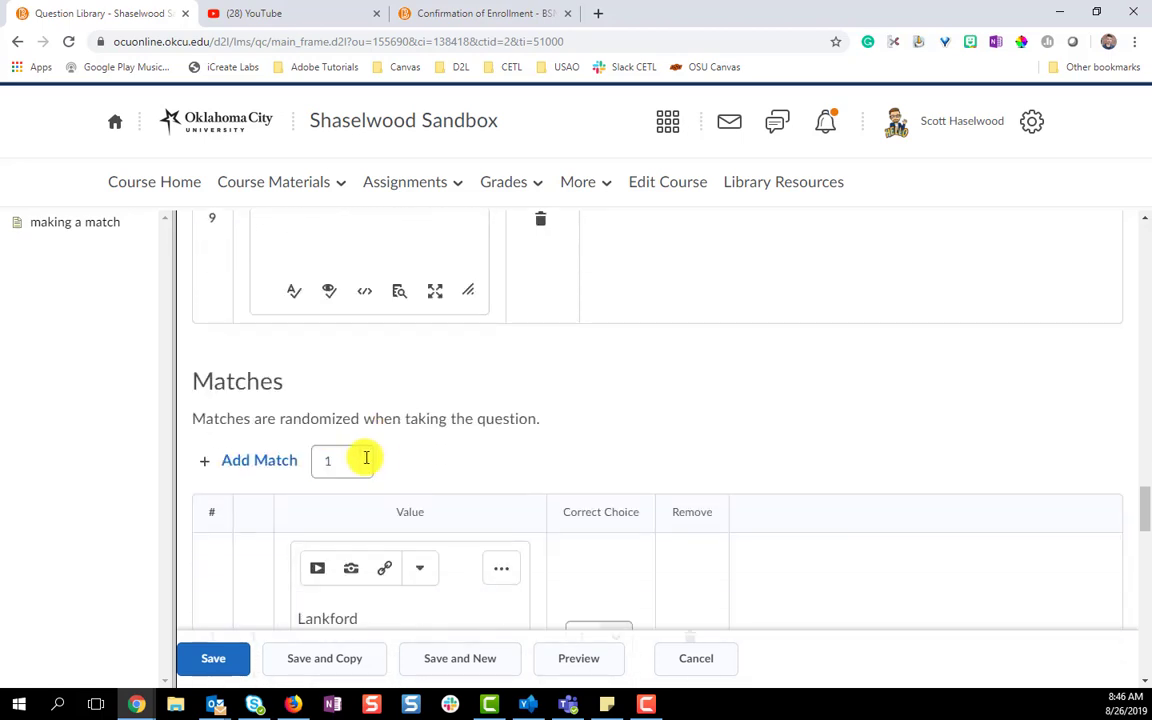
Check the number-of-matches setting and leave it unchanged
left_click(365, 458)
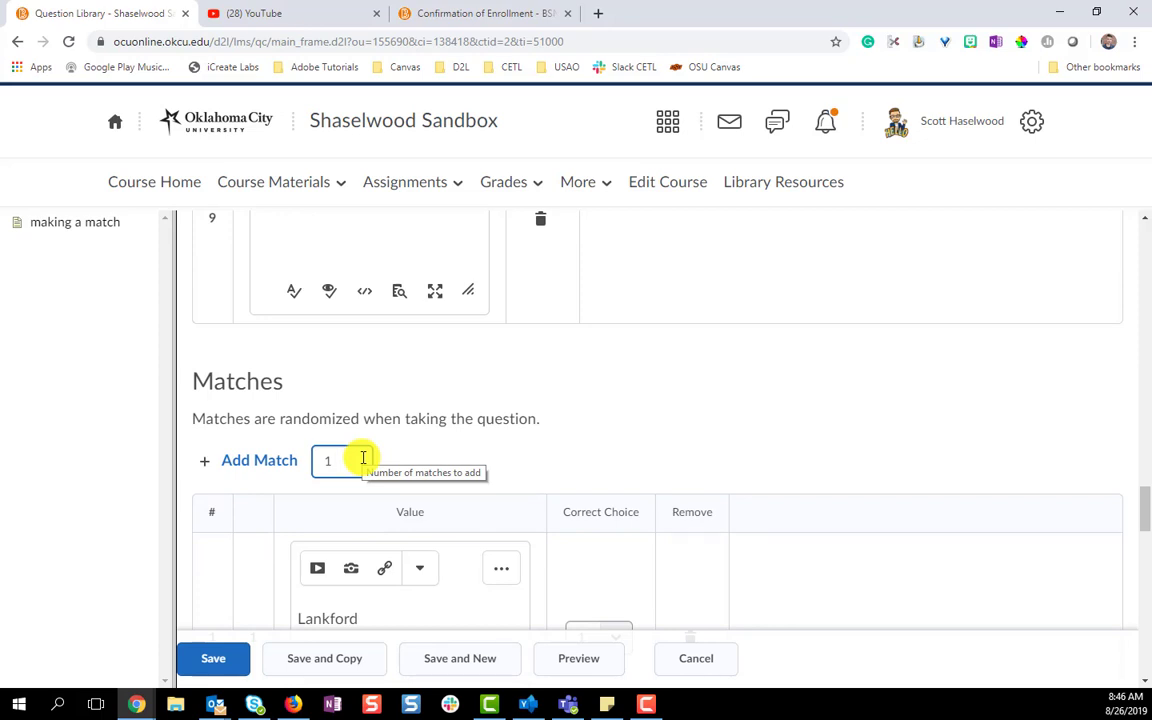
left_click(485, 458)
scroll(488, 460, "down", 1)
scroll(488, 460, "down", 1)
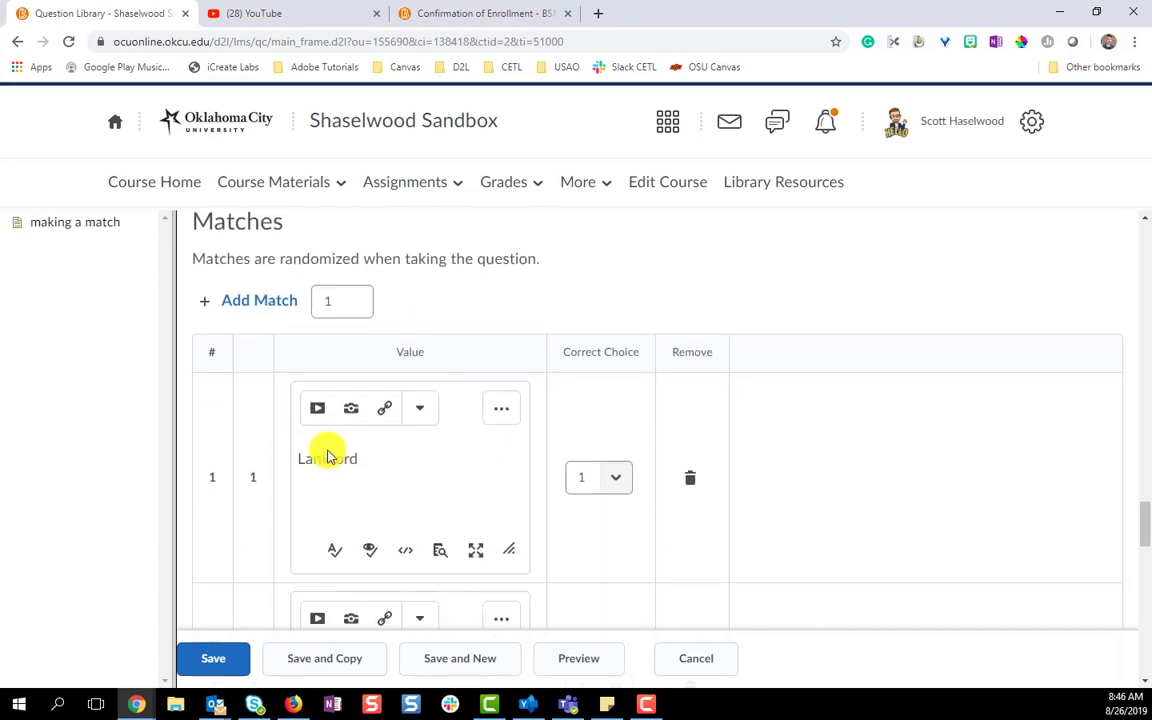
scroll(445, 495, "down", 1)
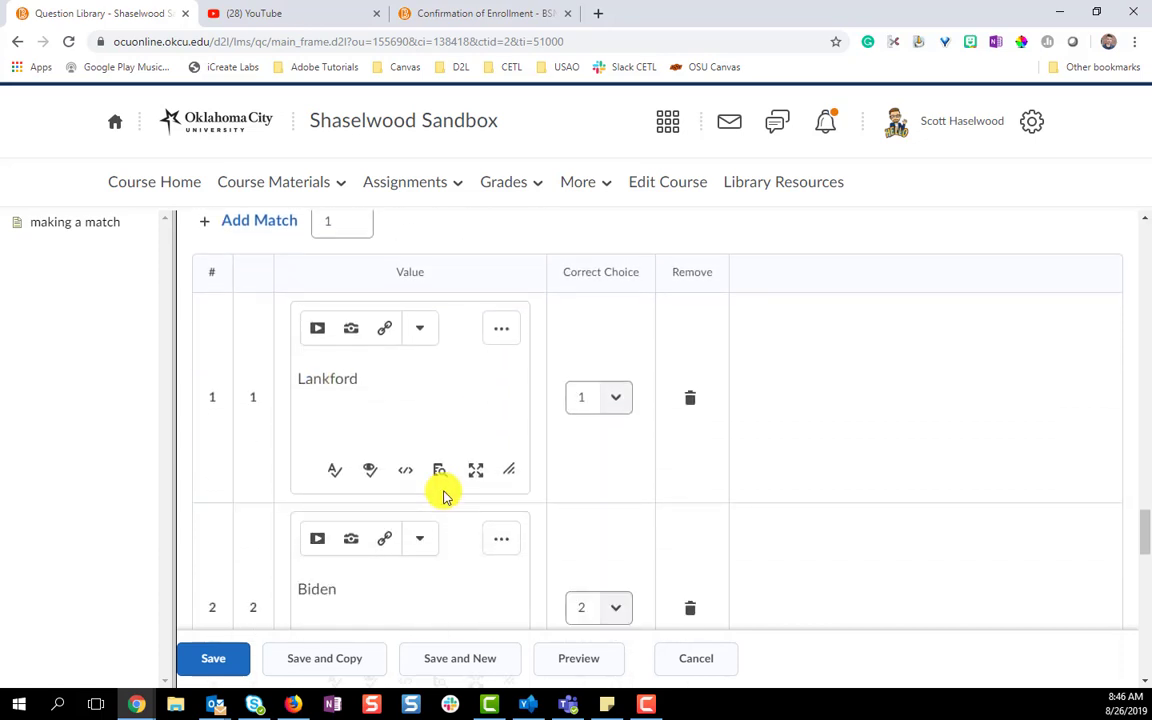
Set Lankford's Correct Choice dropdown to 6
left_click(626, 404)
left_click(324, 404)
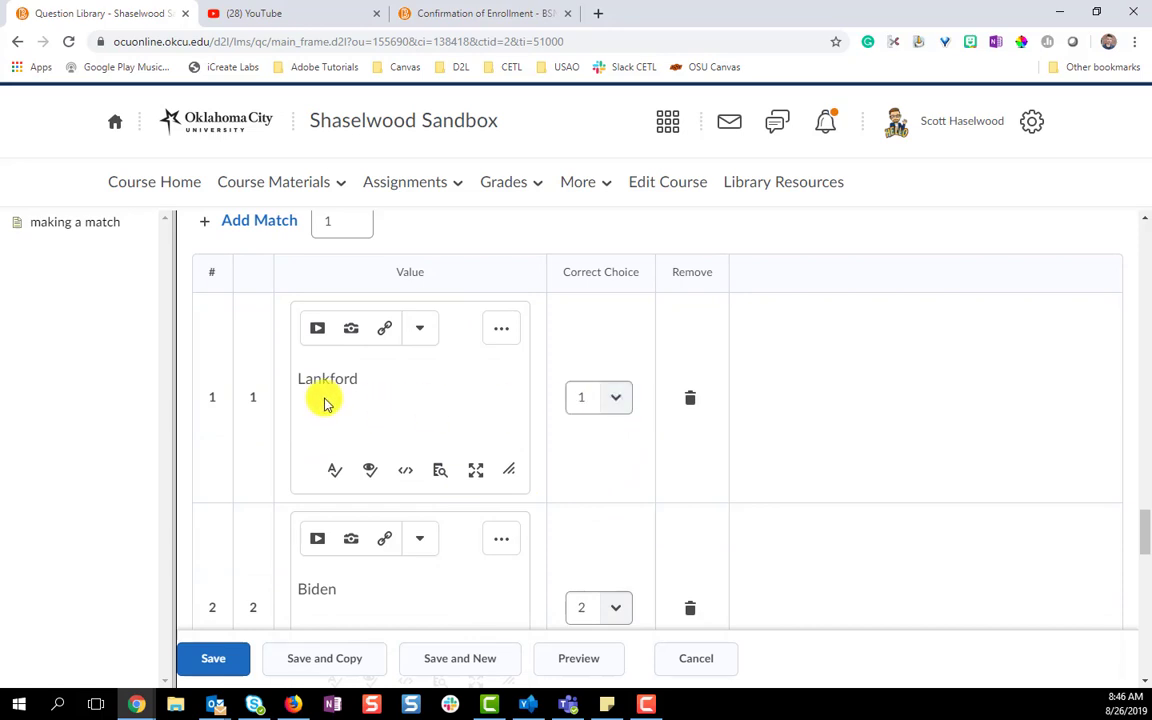
scroll(342, 388, "up", 1)
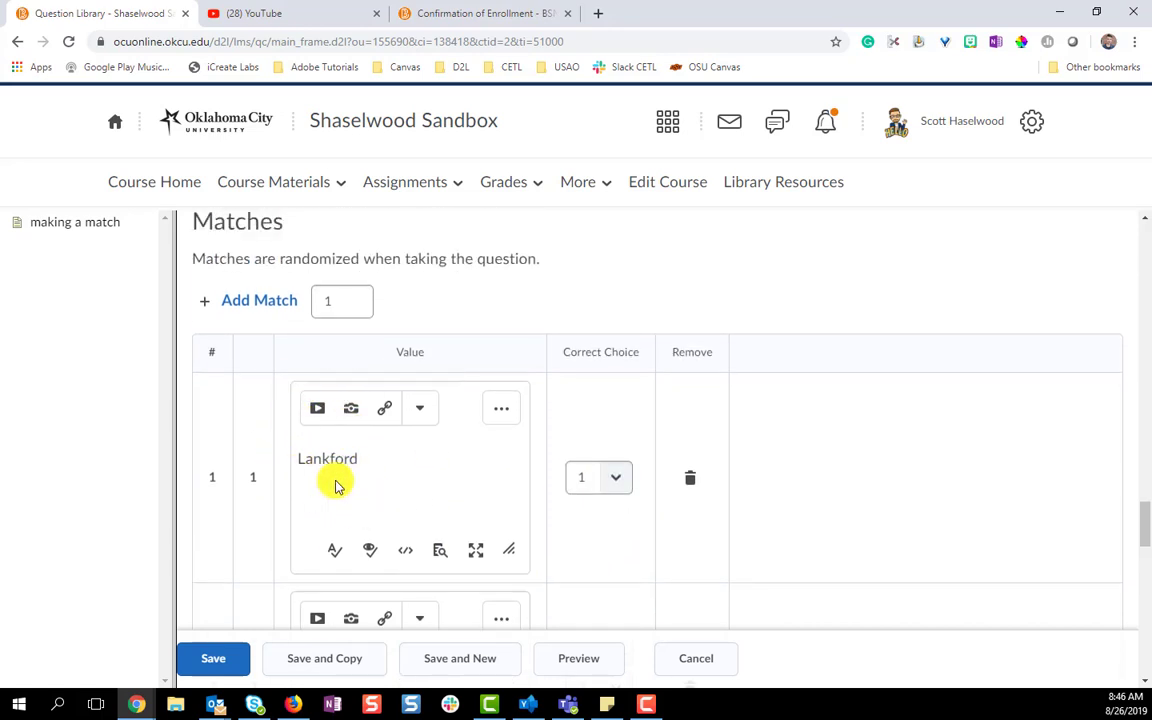
left_click(598, 477)
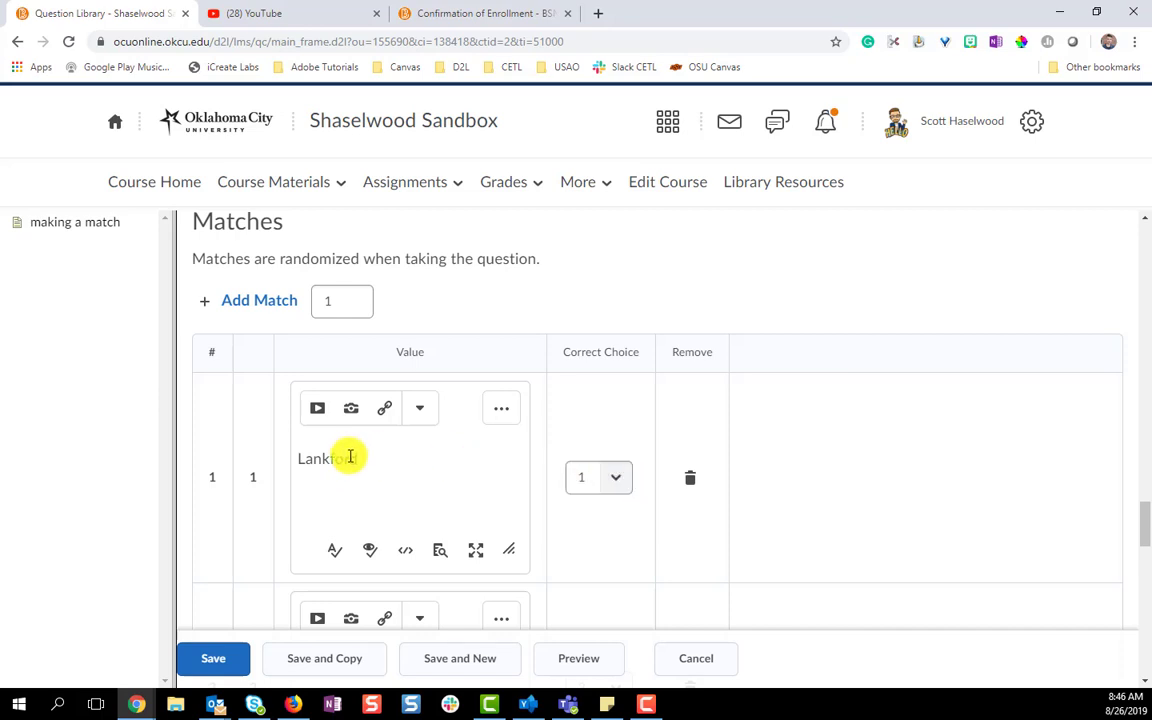
left_click(623, 487)
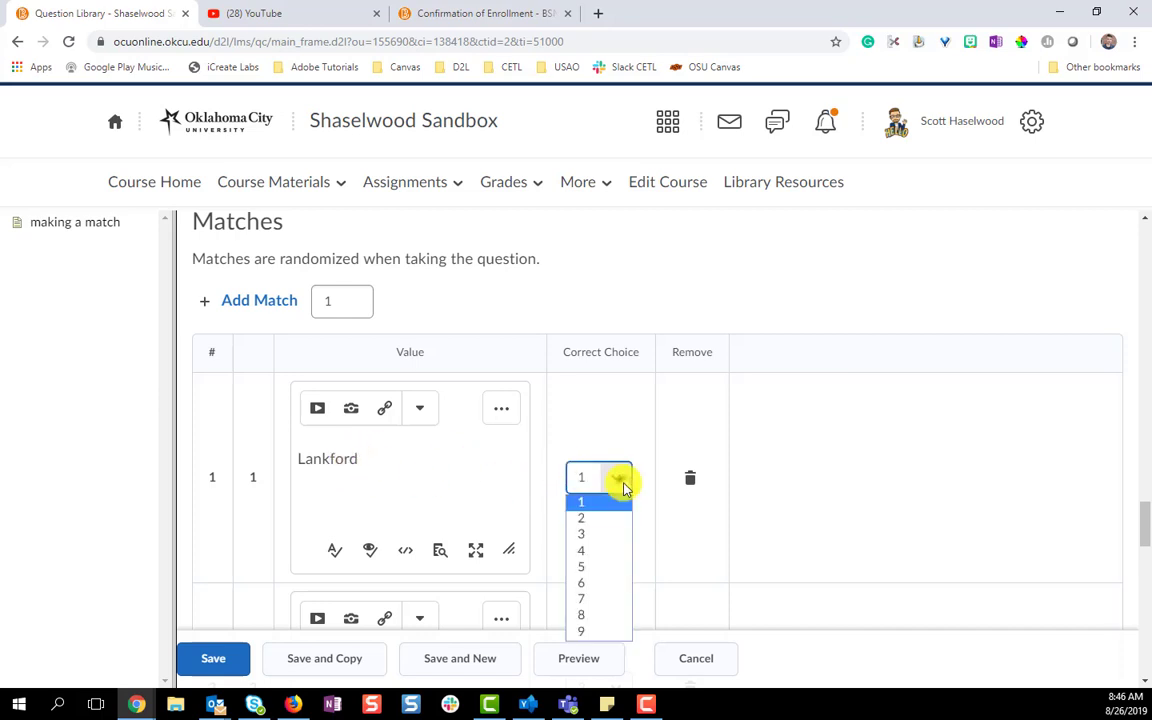
left_click(603, 583)
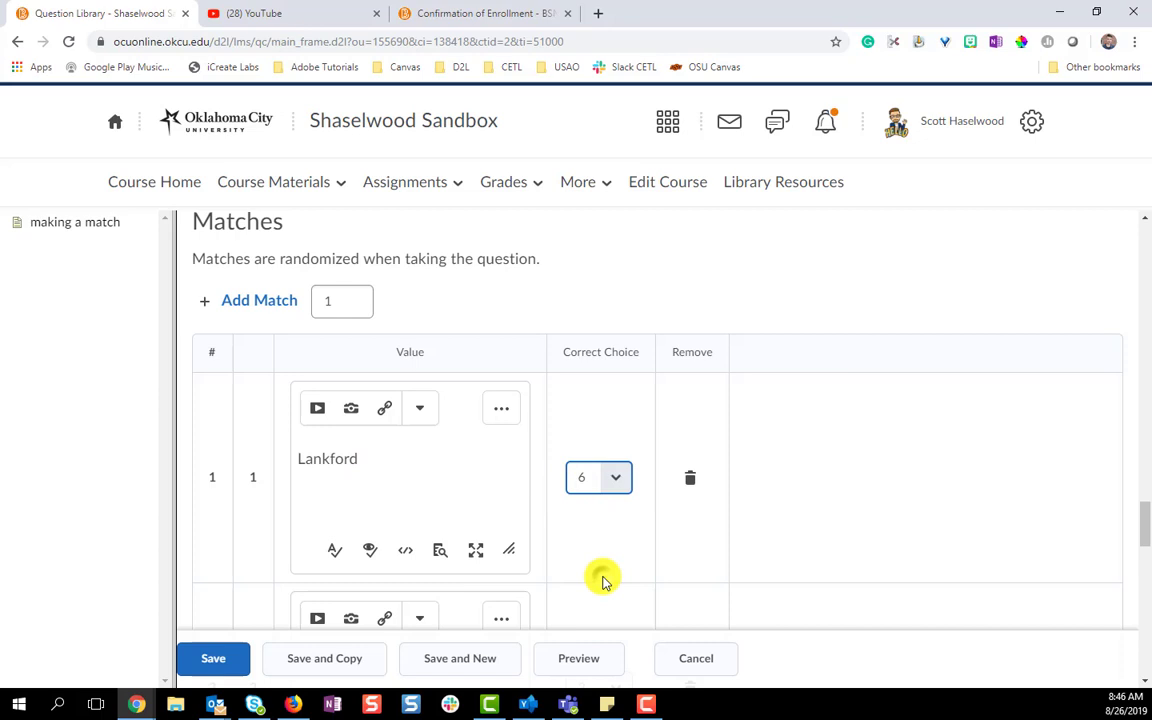
Scroll through the remaining match rows: Biden at 2; Obama, Inhofe, Cruz, Harris, Mcconnel at 9
scroll(603, 580, "down", 2)
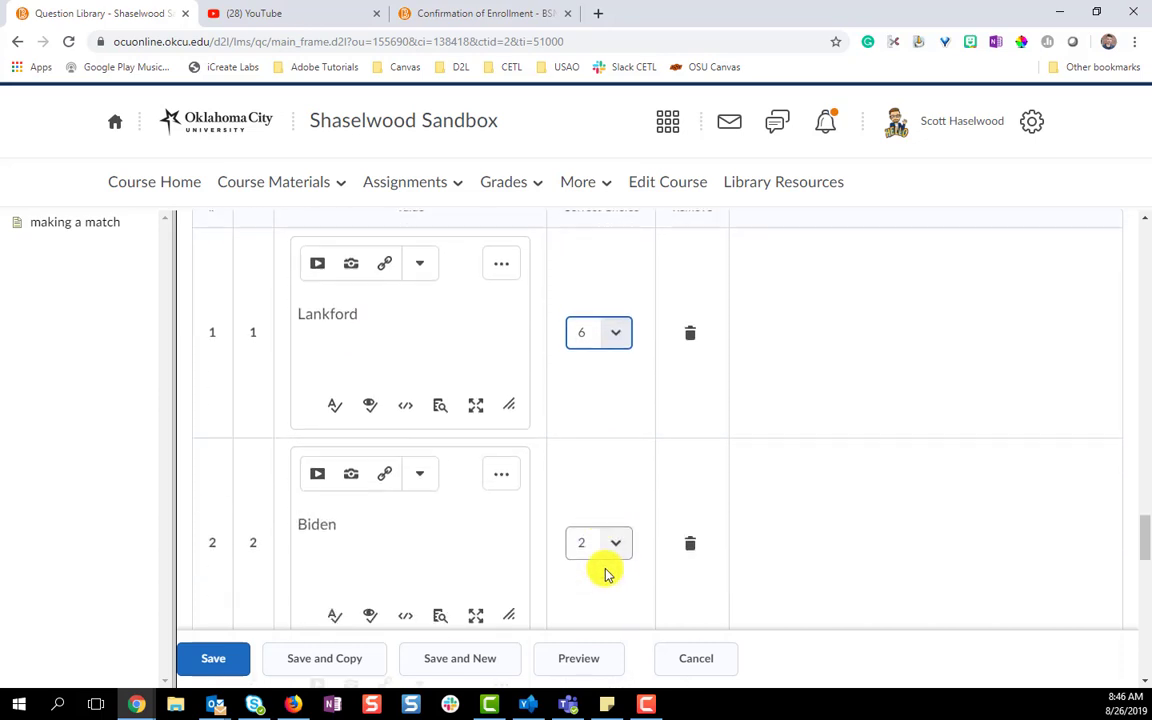
scroll(605, 575, "down", 2)
scroll(605, 575, "down", 1)
scroll(606, 575, "down", 2)
scroll(605, 574, "down", 1)
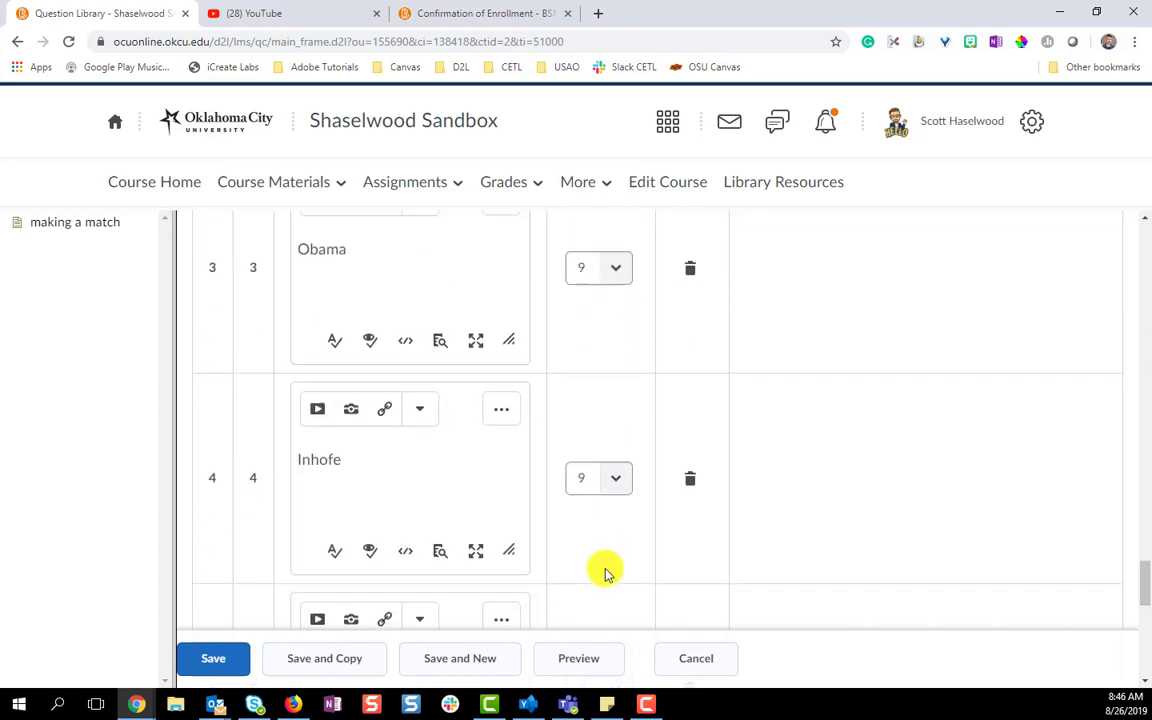
scroll(605, 573, "down", 1)
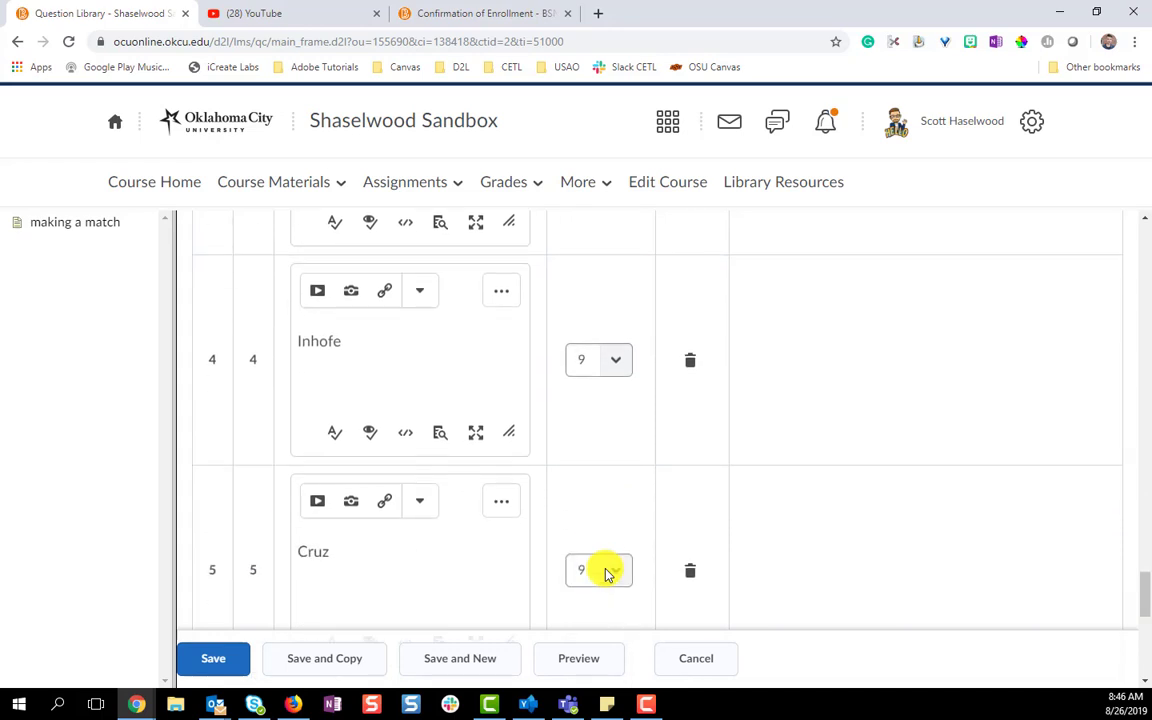
scroll(605, 573, "down", 1)
scroll(605, 573, "down", 2)
scroll(605, 573, "down", 2)
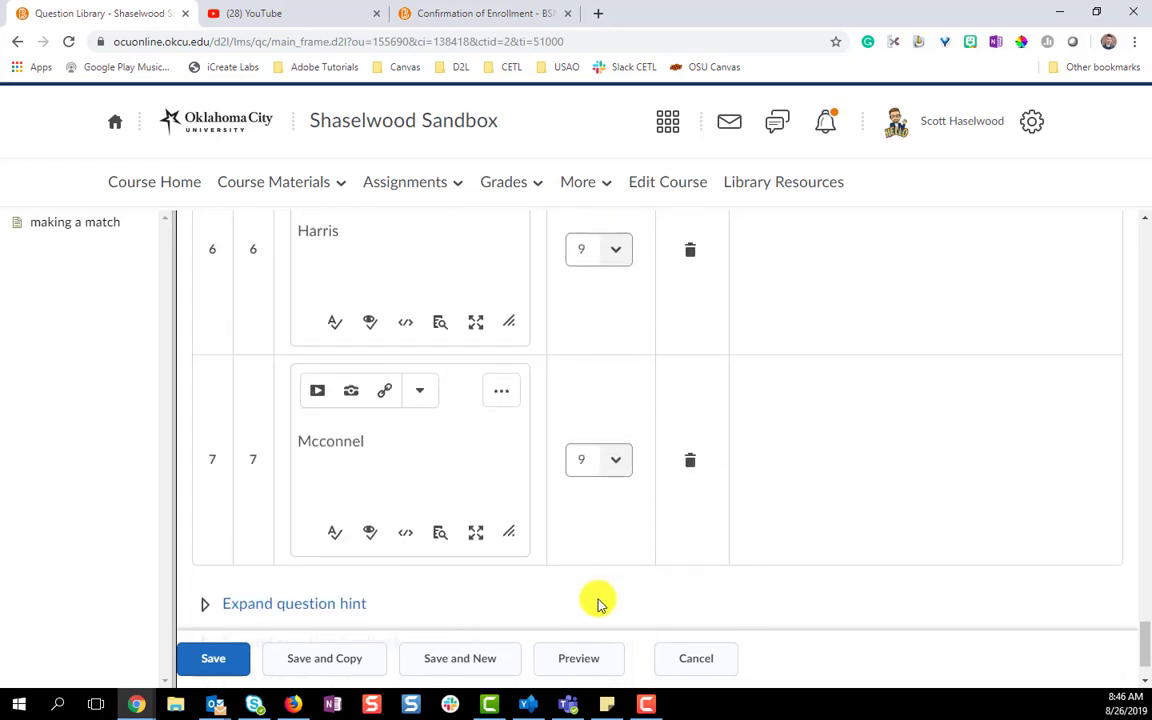
Preview the question, check the answer numbers offered for Inhofe, and scroll through it
left_click(602, 656)
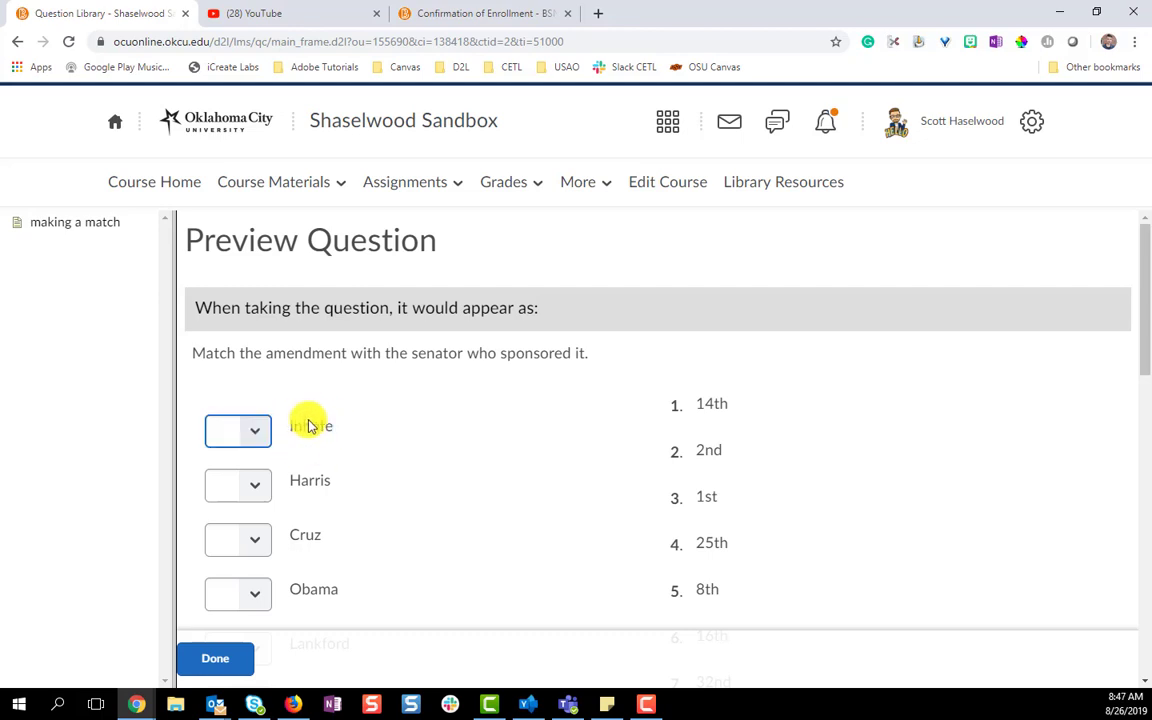
left_click(381, 371)
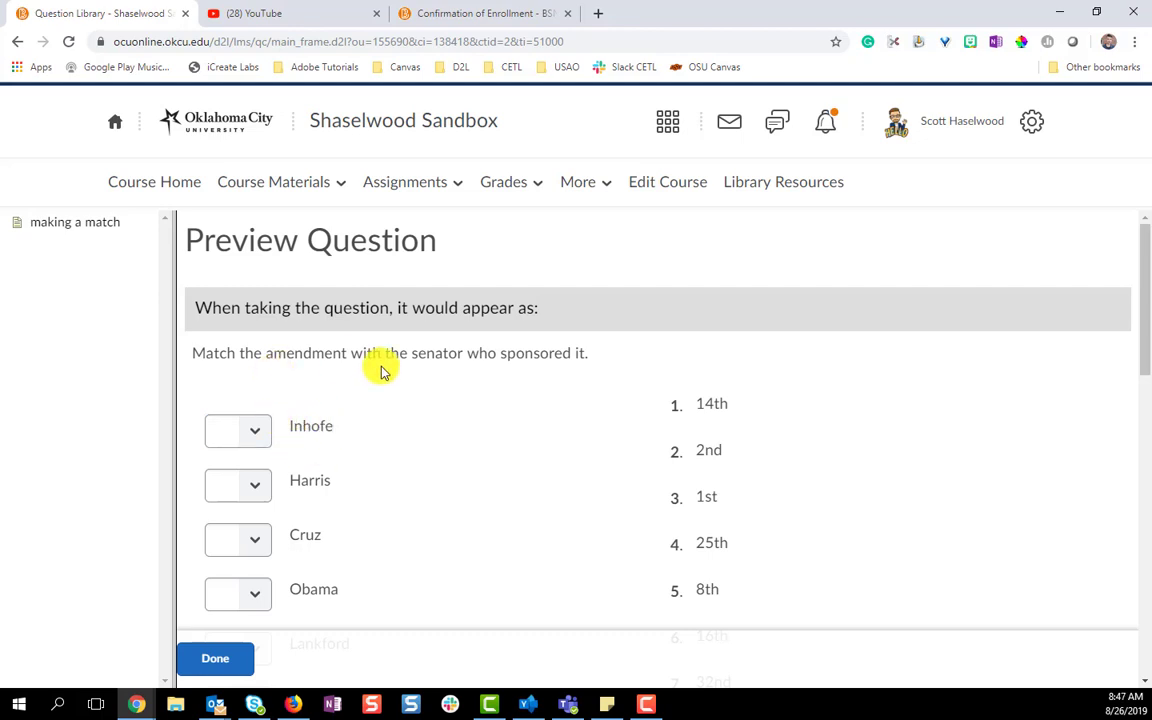
left_click(316, 437)
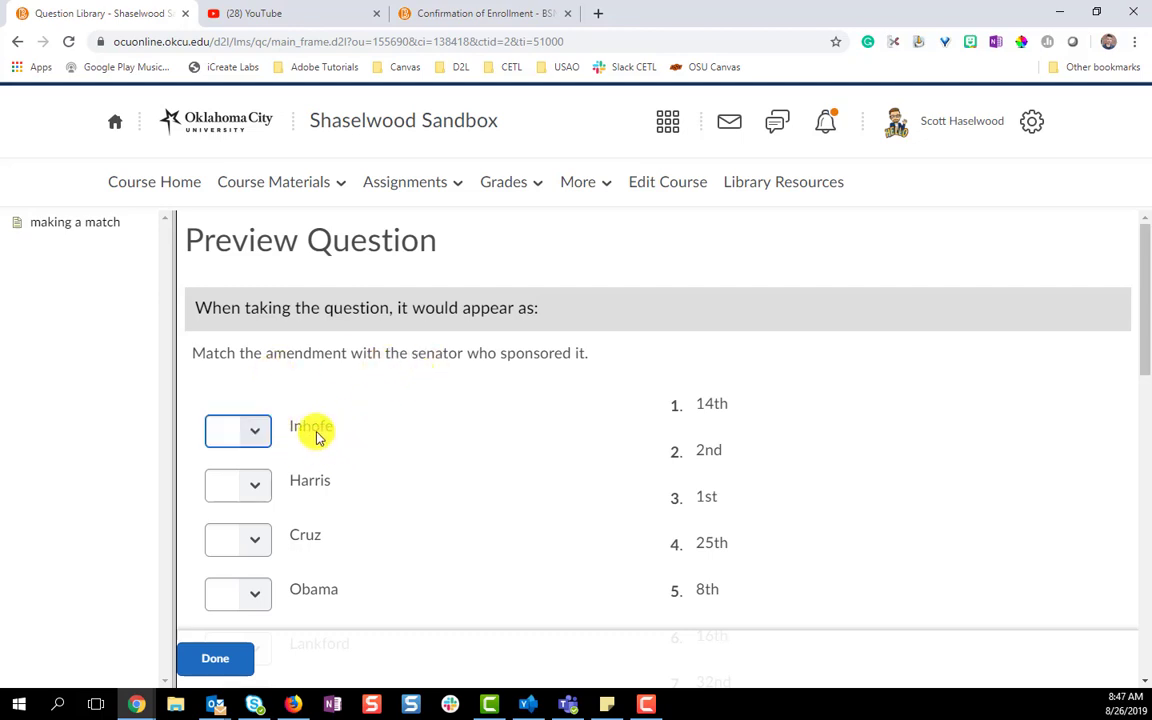
left_click(622, 432)
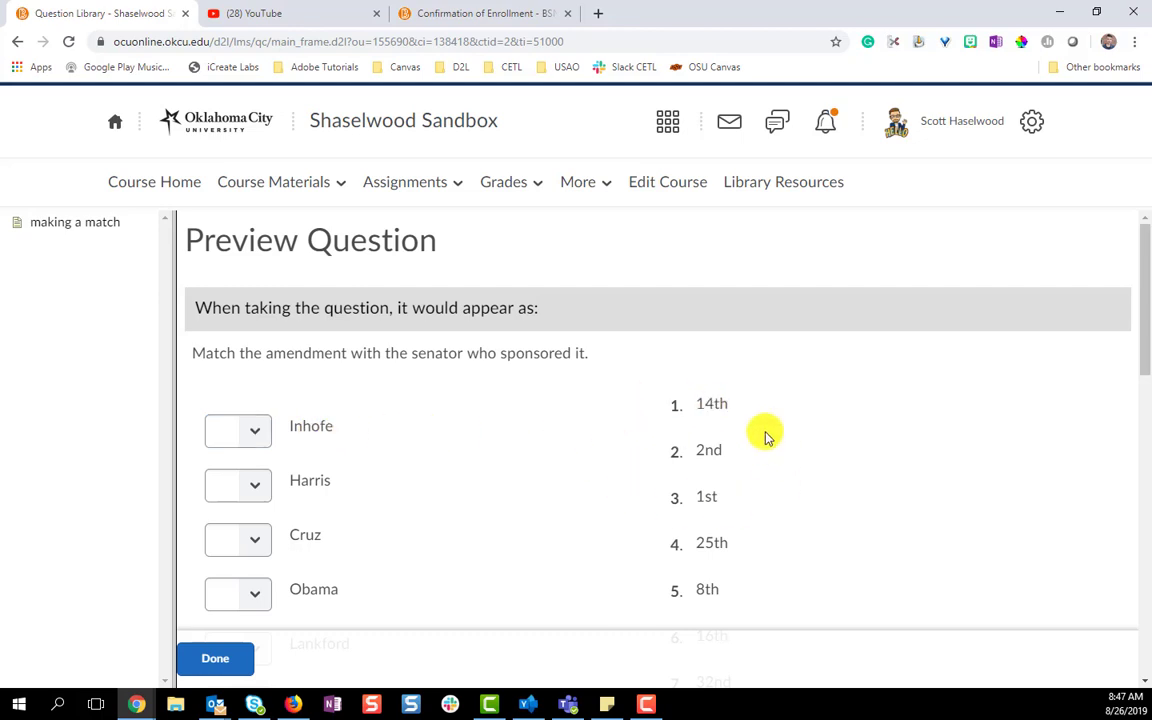
left_click(262, 434)
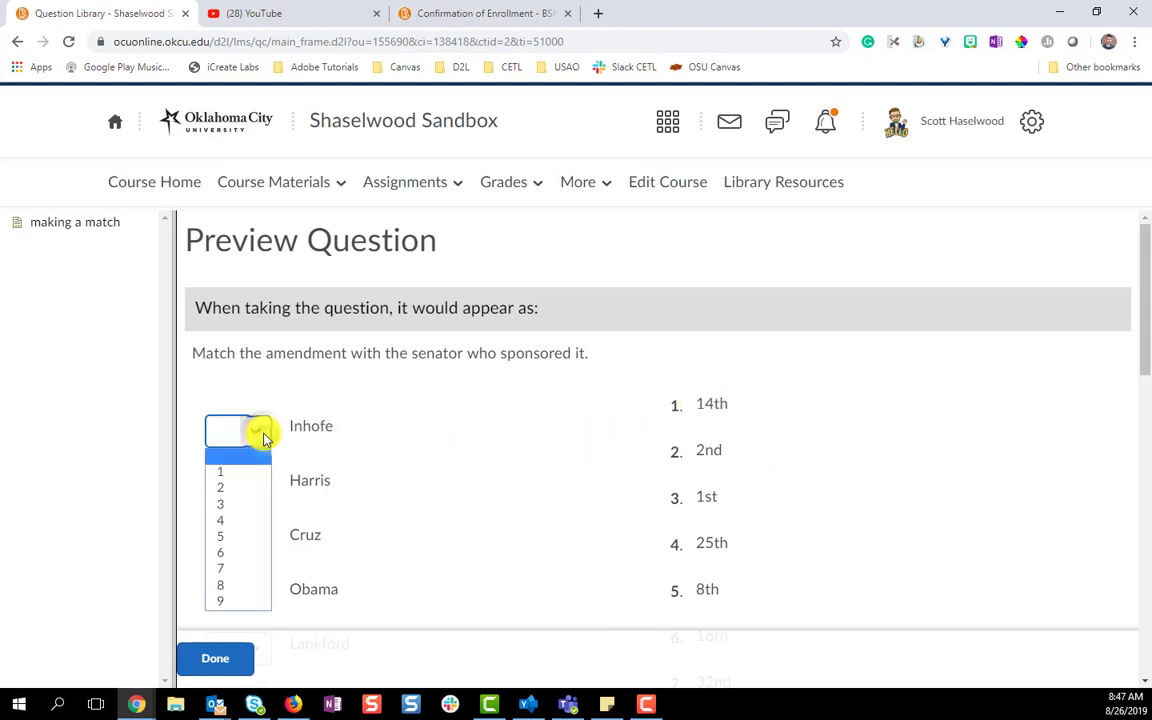
scroll(388, 442, "down", 3)
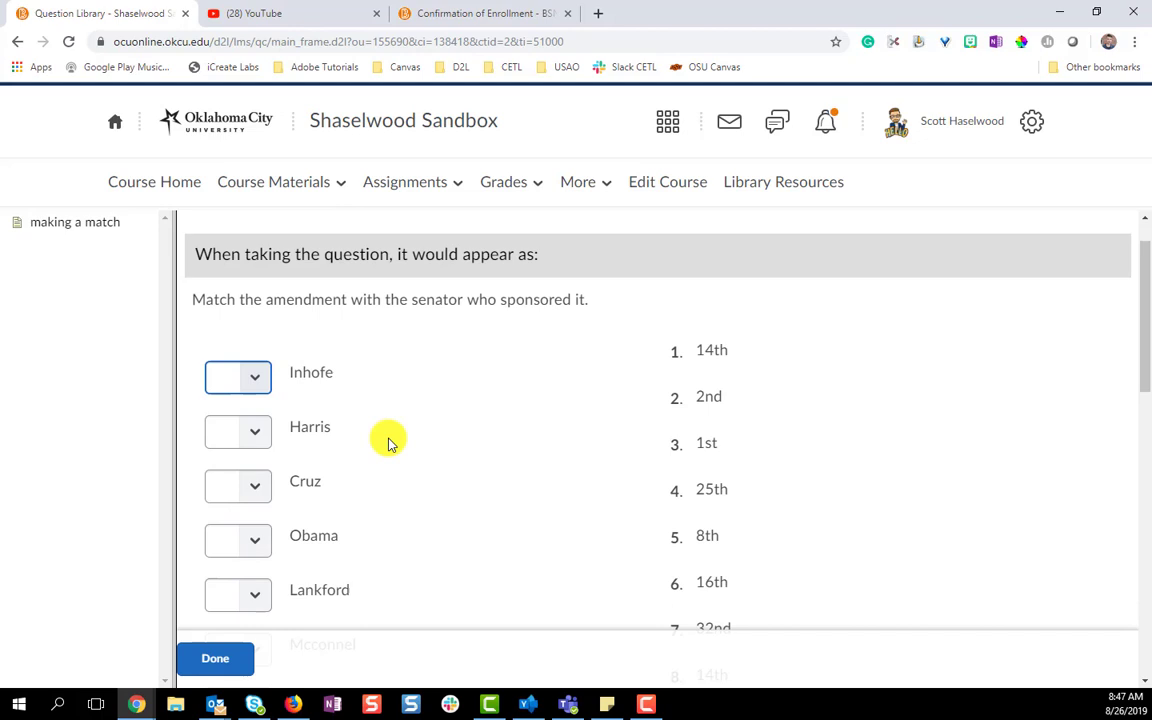
scroll(388, 442, "down", 1)
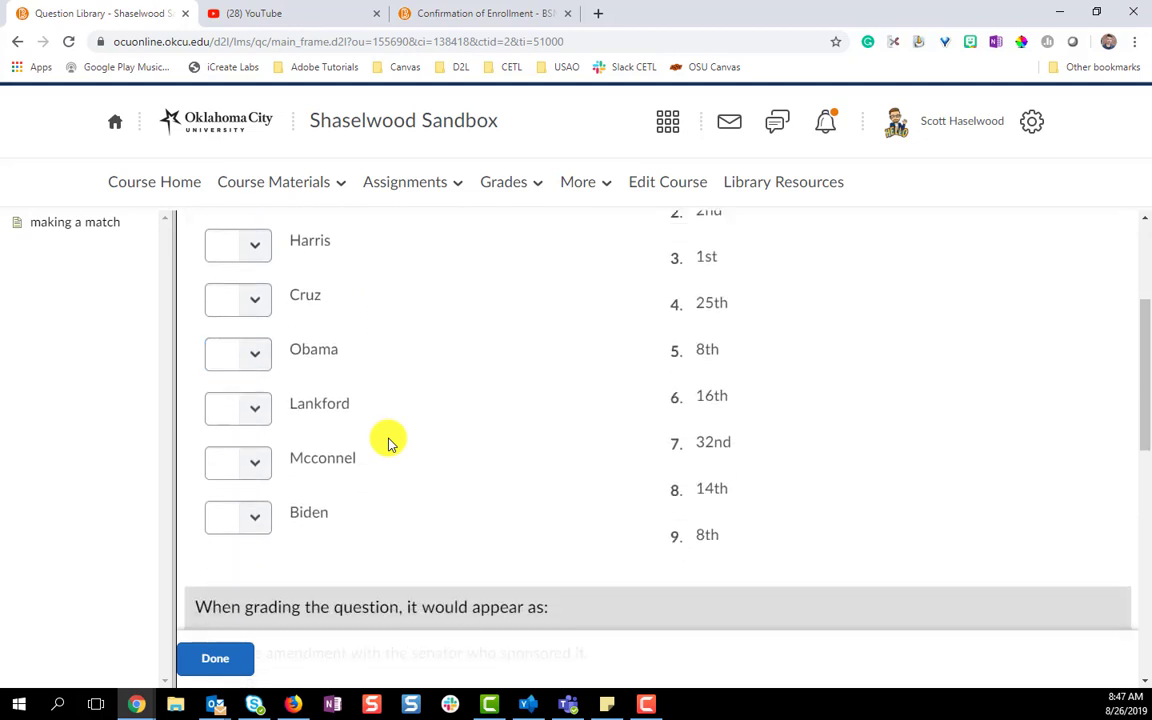